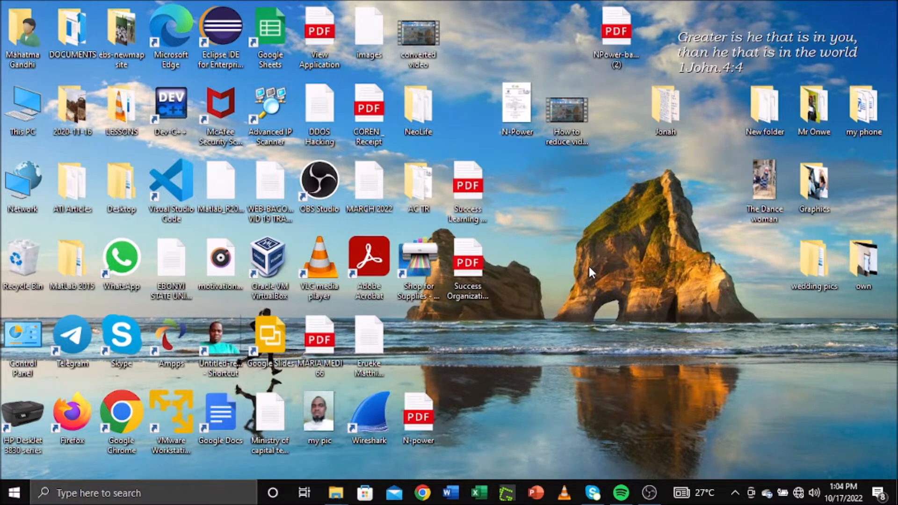
Step: Launch Excel and open the Practice workbook from the recent files to view its data
click(480, 493)
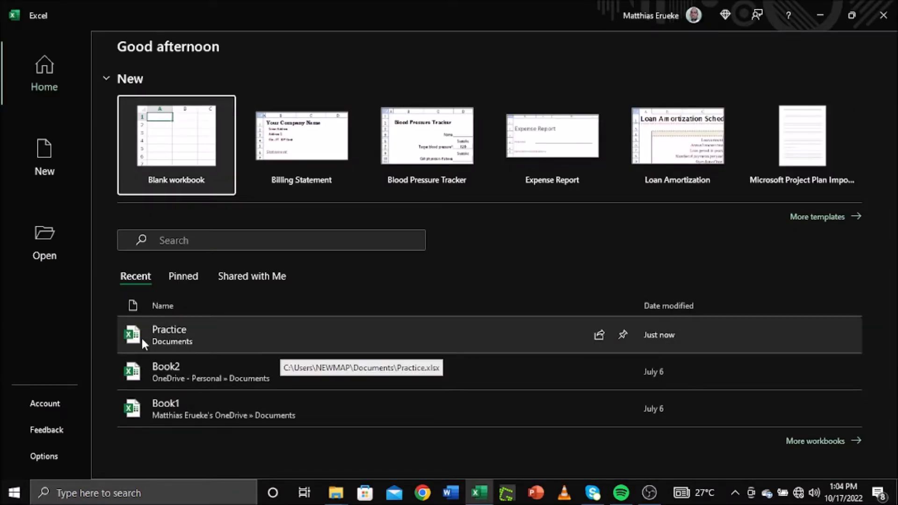
click(198, 331)
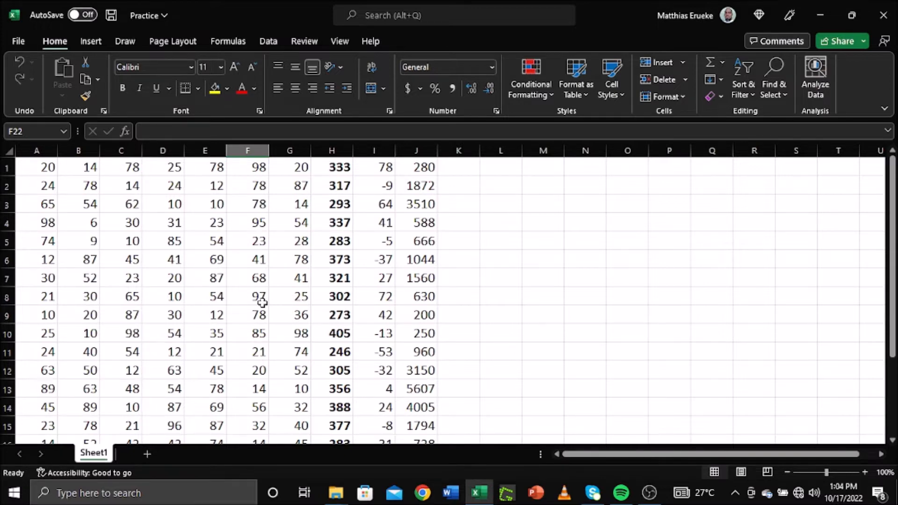
scroll(253, 297, down, 3)
scroll(243, 290, up, 3)
Step: Insert a new sheet row above the first row of data
click(33, 169)
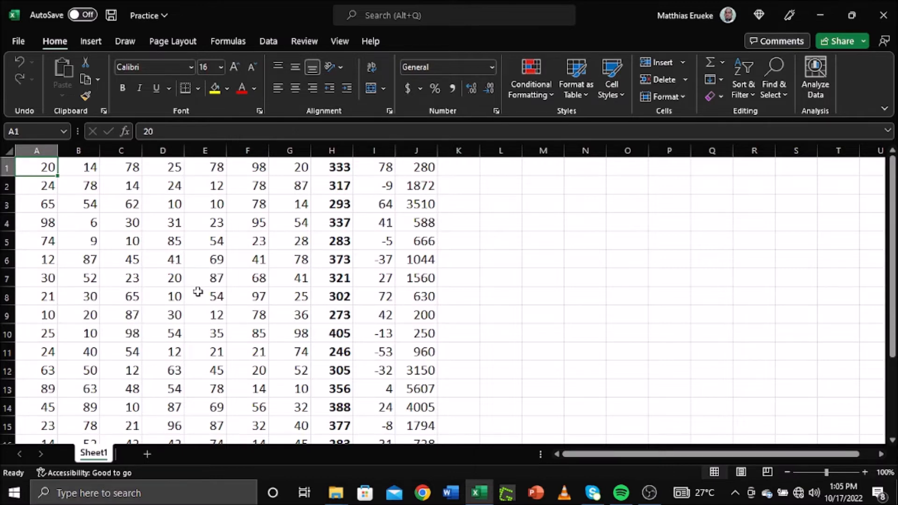
click(682, 63)
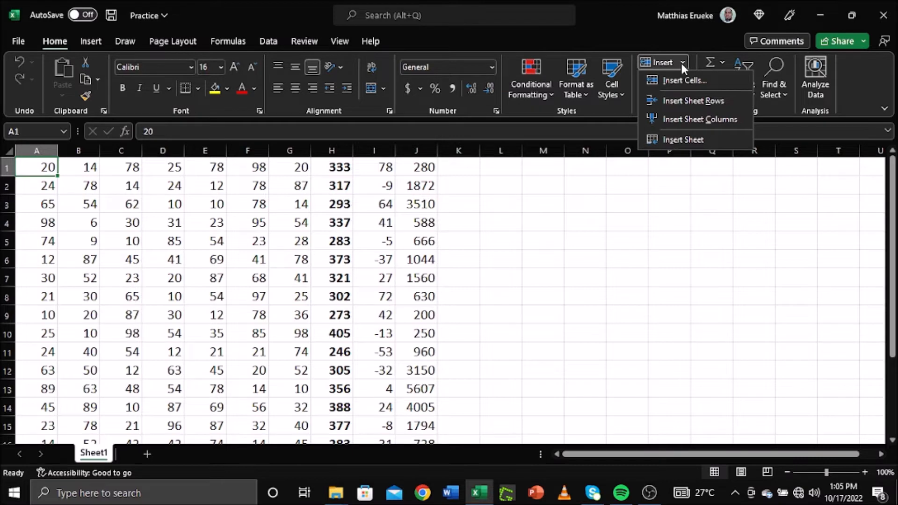
click(689, 101)
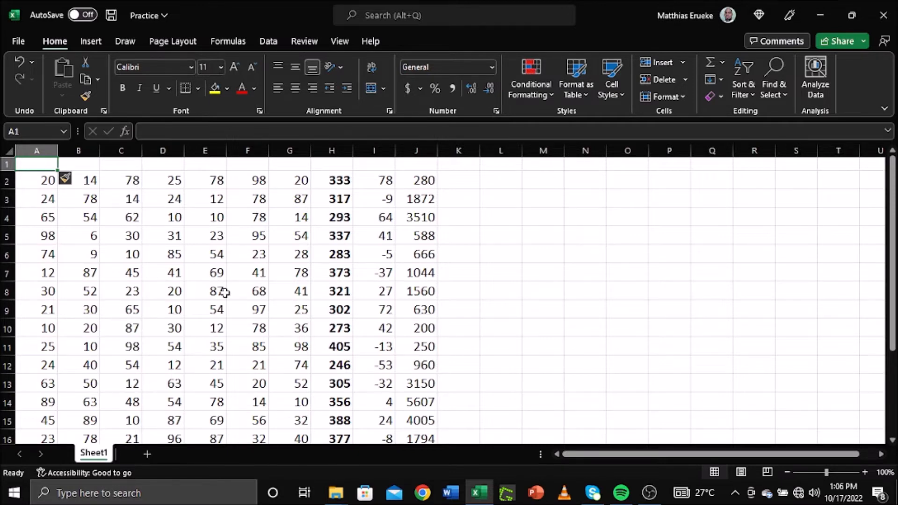
Step: Enter the title "STUDENTS RECORDS" in cell A1
text(STU)
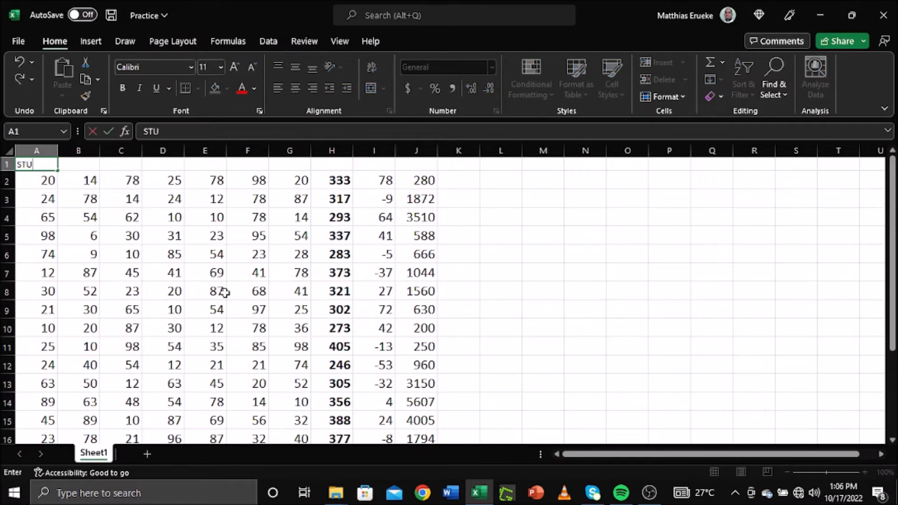
text(DENTS)
text( R)
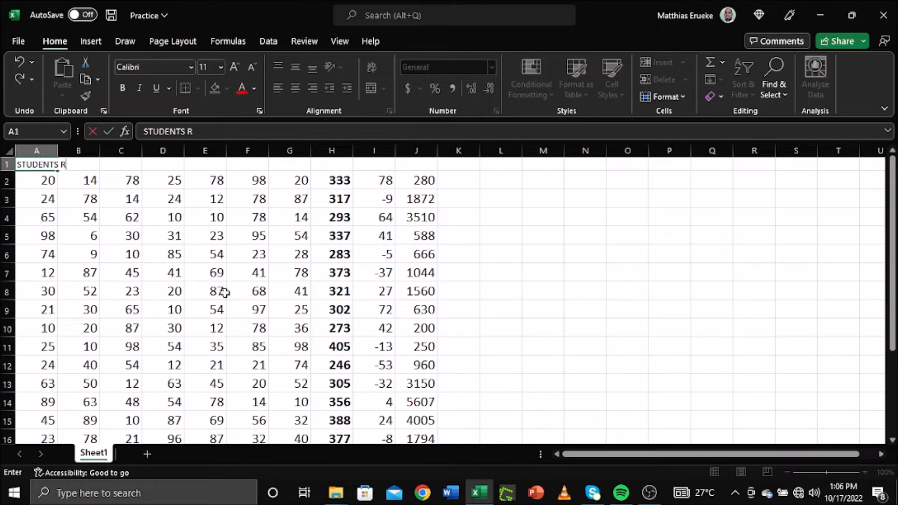
text(ECORDS)
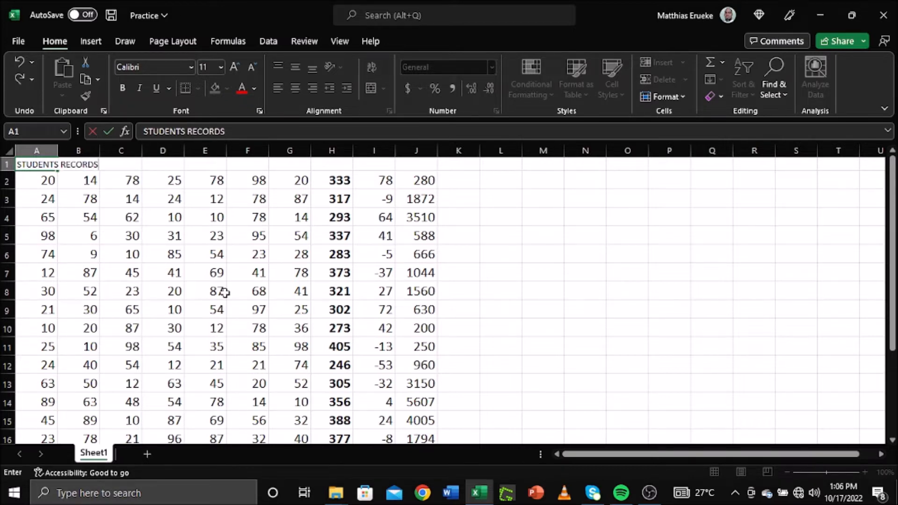
key(Return)
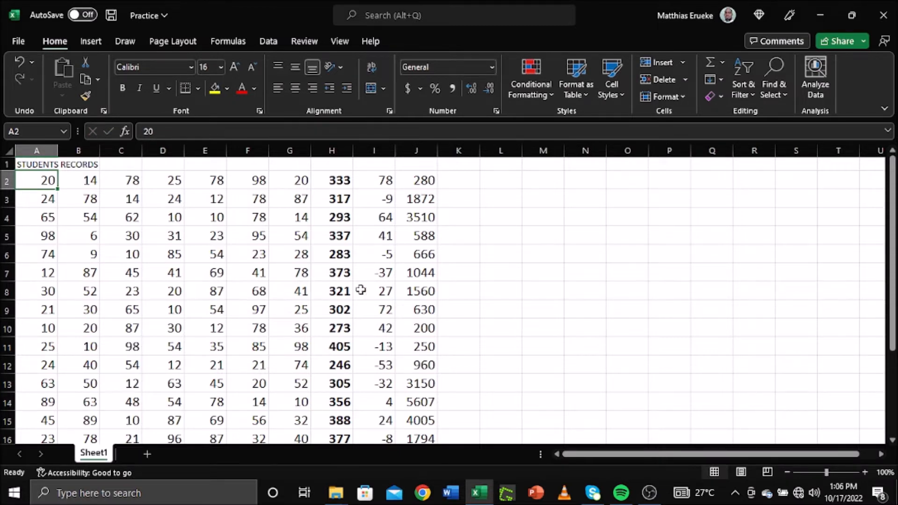
Step: Make the title in cell A1 bold
click(32, 165)
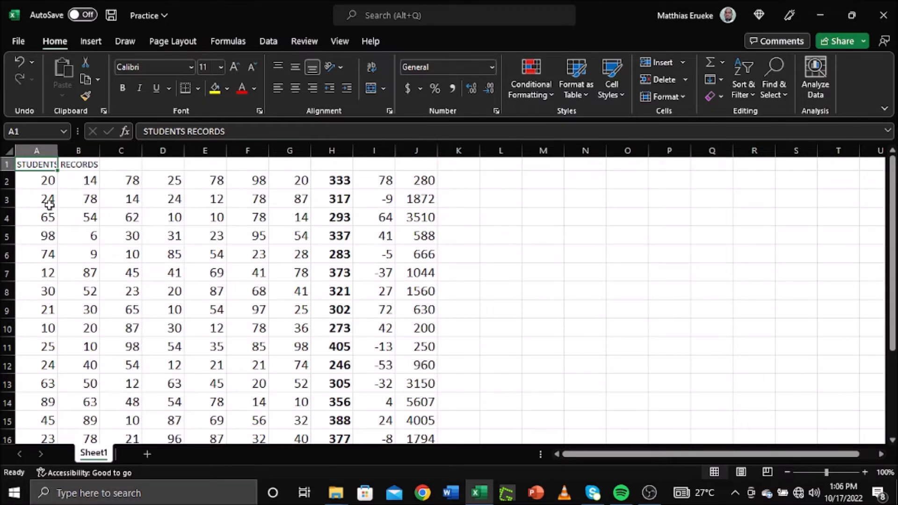
click(124, 86)
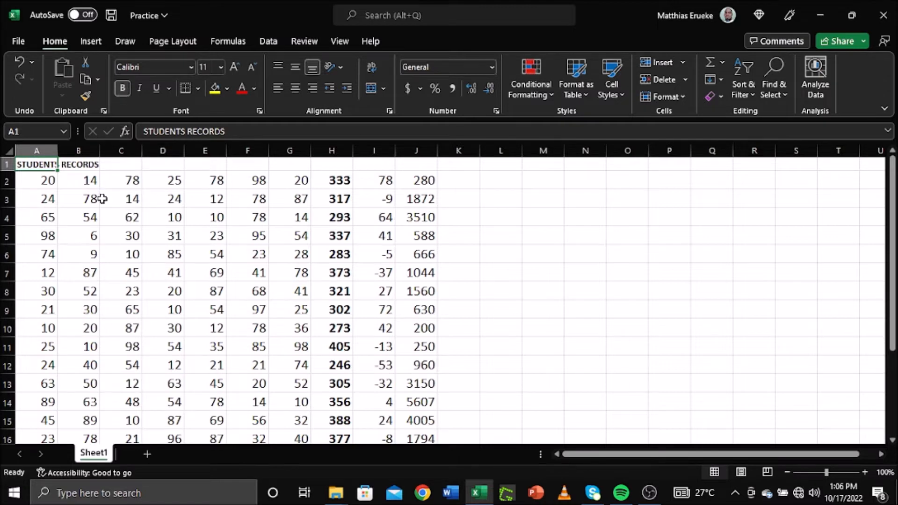
click(87, 200)
Step: Set the font size of the title in cell A1 to 48
click(36, 166)
click(220, 68)
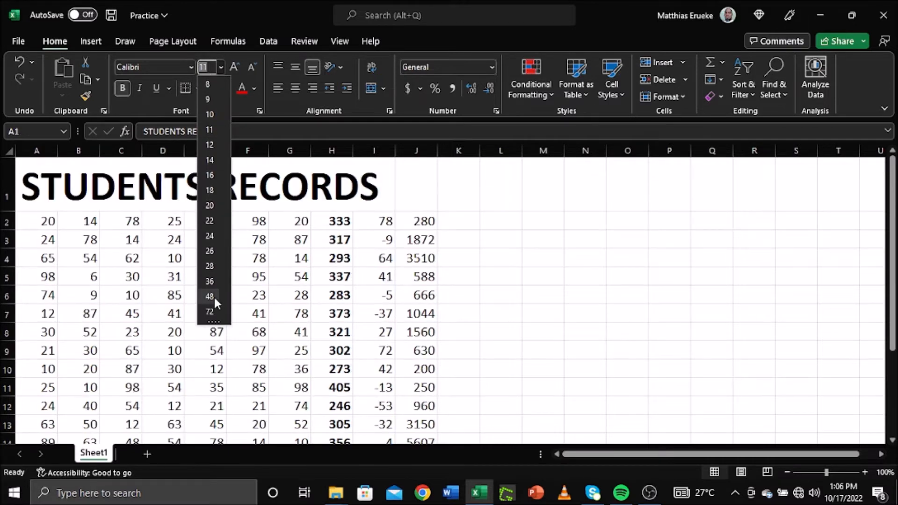
click(215, 296)
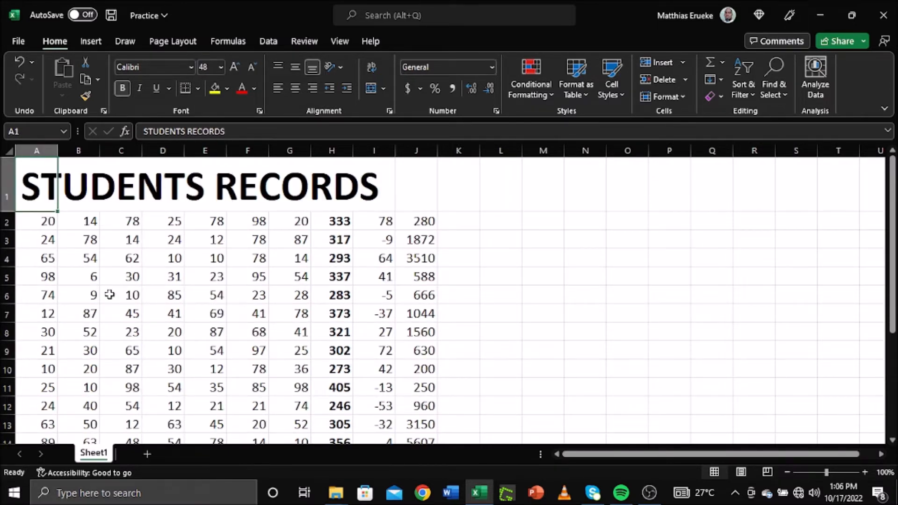
click(127, 240)
Step: Set the font size of the title in cell A1 to 24
click(54, 200)
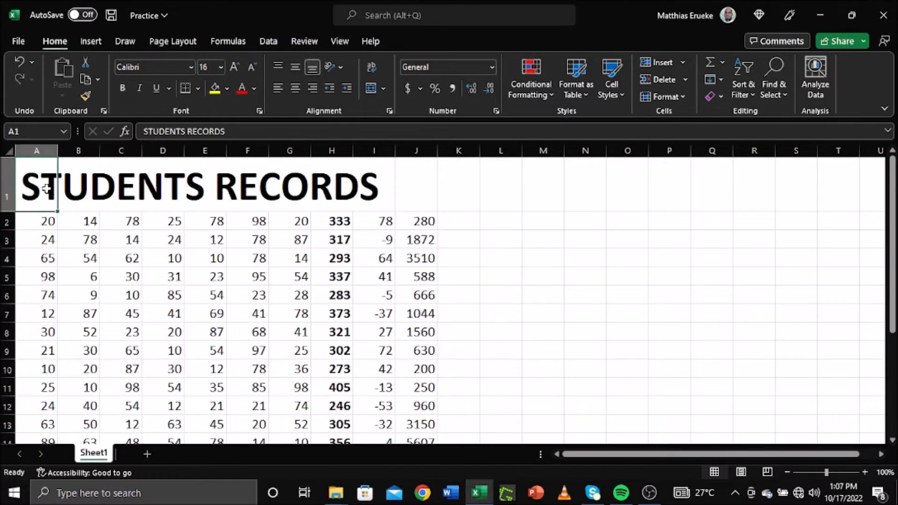
click(220, 68)
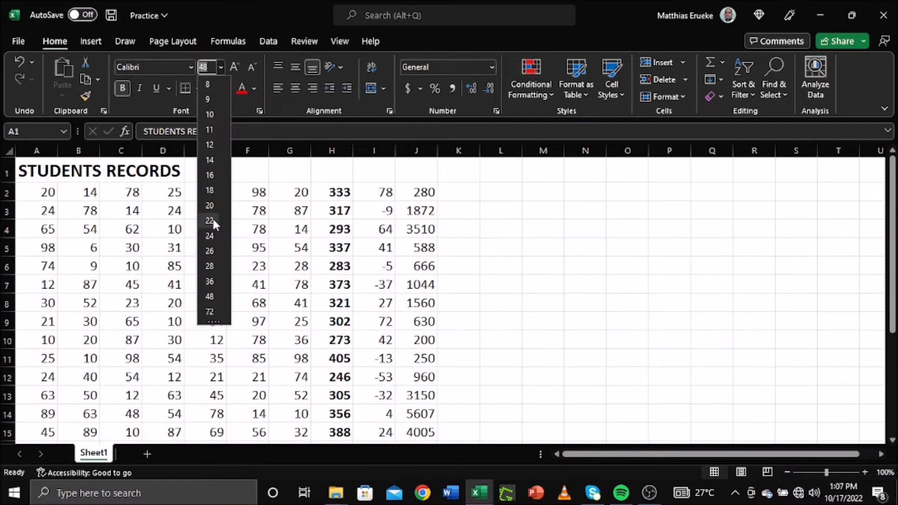
click(212, 236)
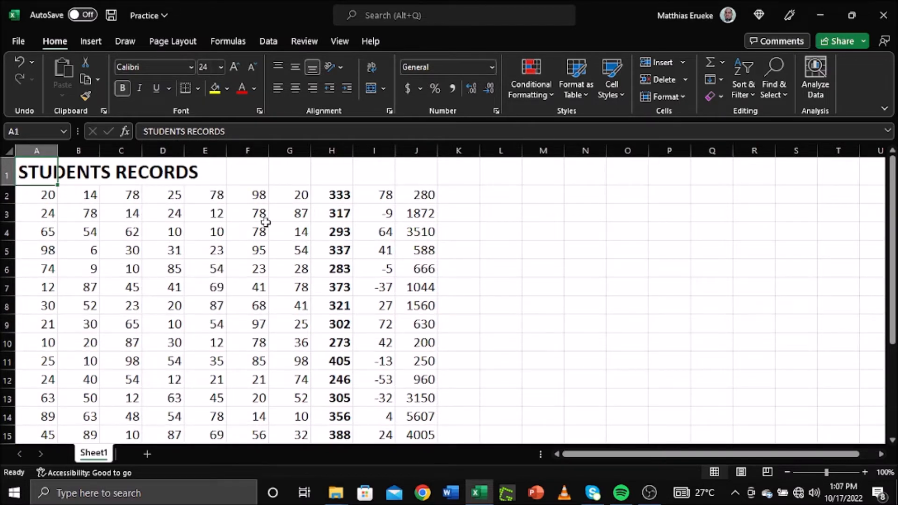
click(120, 215)
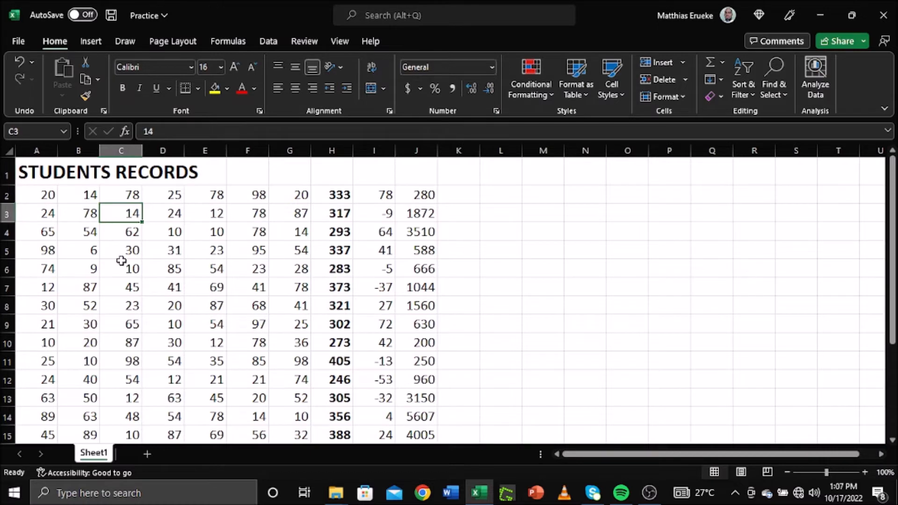
Step: Examine cells A1 to E1 one by one to see which cell actually holds the title text
click(33, 177)
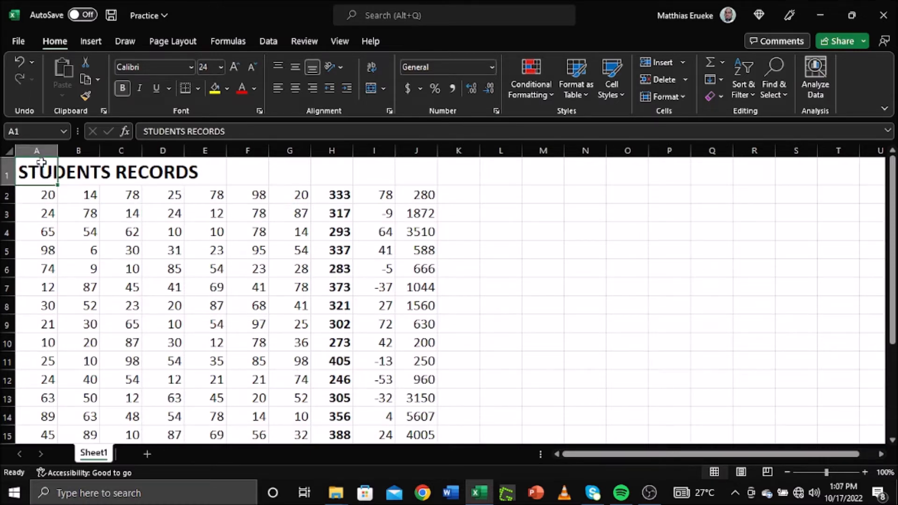
click(83, 173)
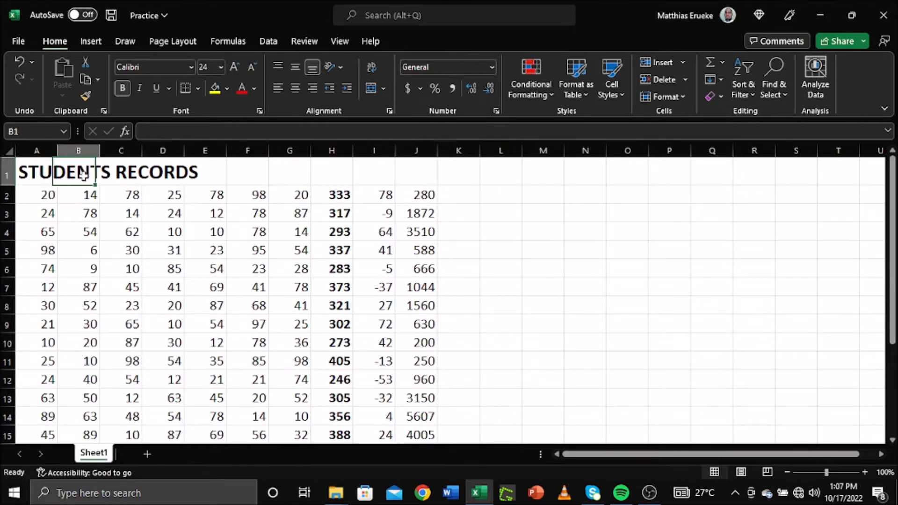
click(121, 176)
click(160, 173)
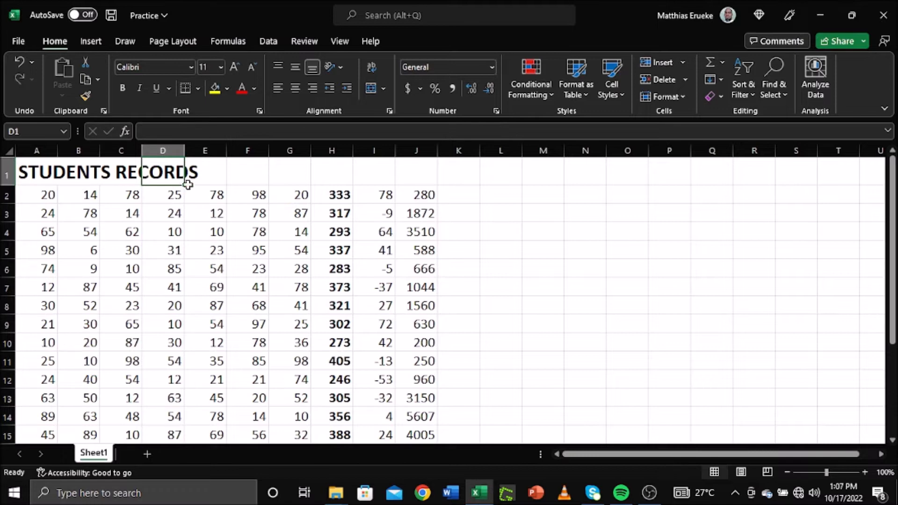
click(37, 181)
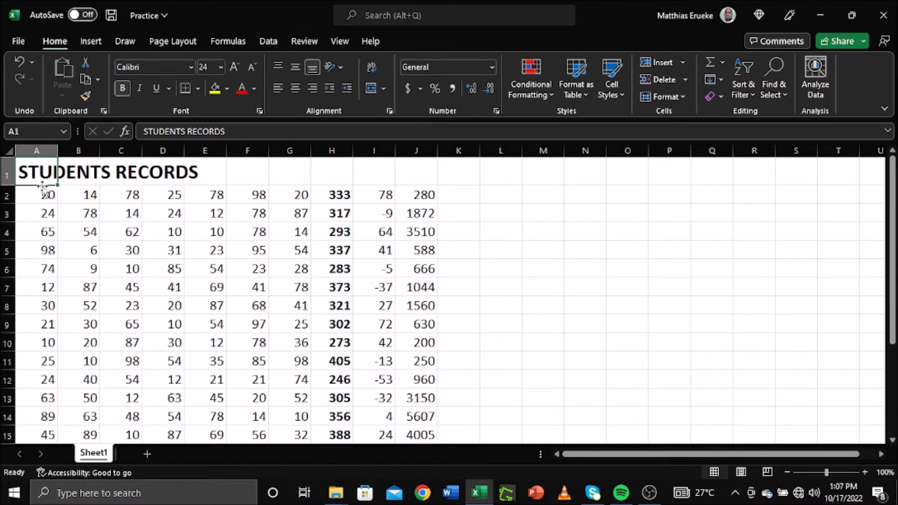
click(81, 174)
click(130, 175)
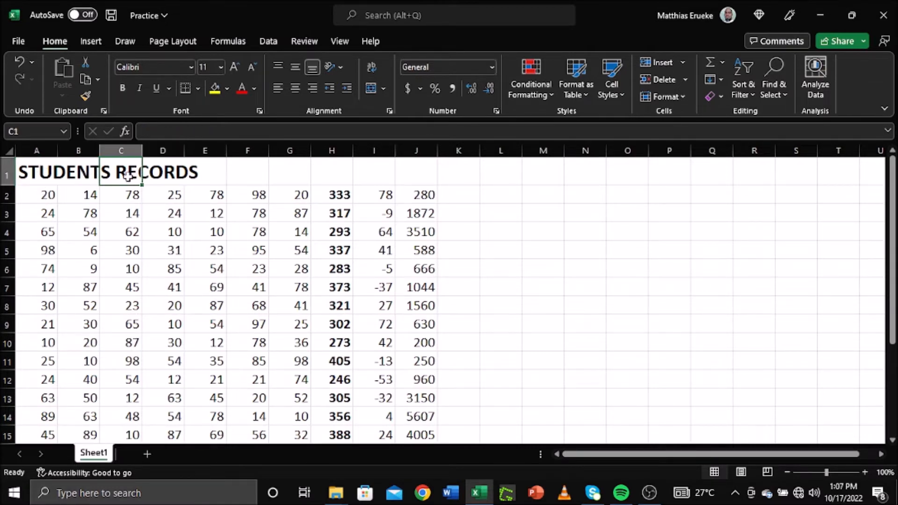
click(166, 176)
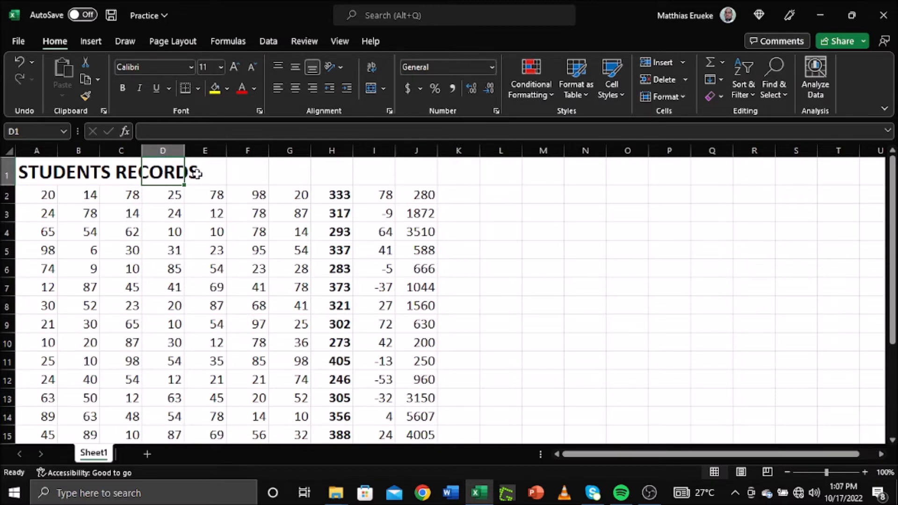
click(202, 173)
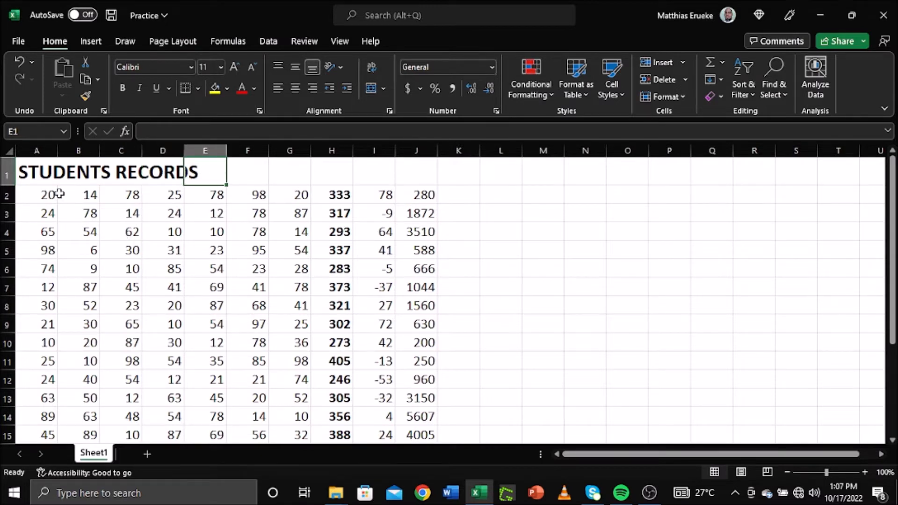
click(39, 173)
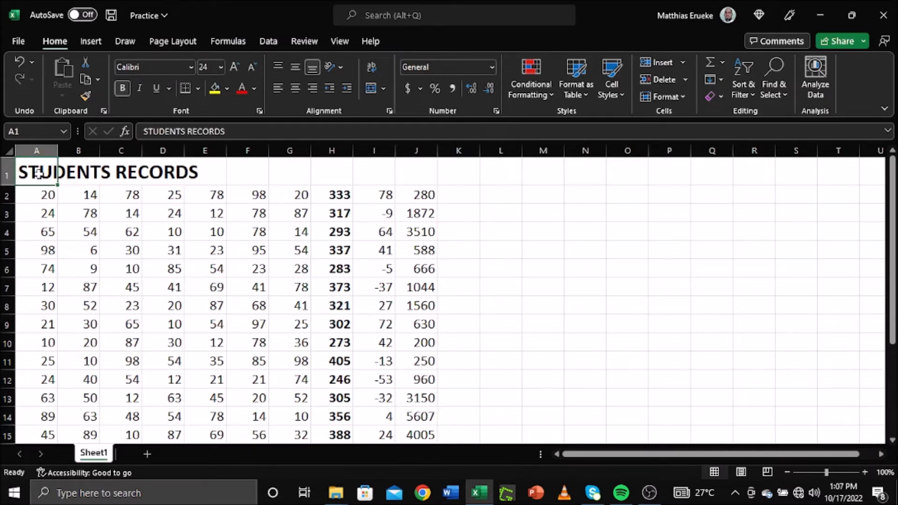
click(146, 174)
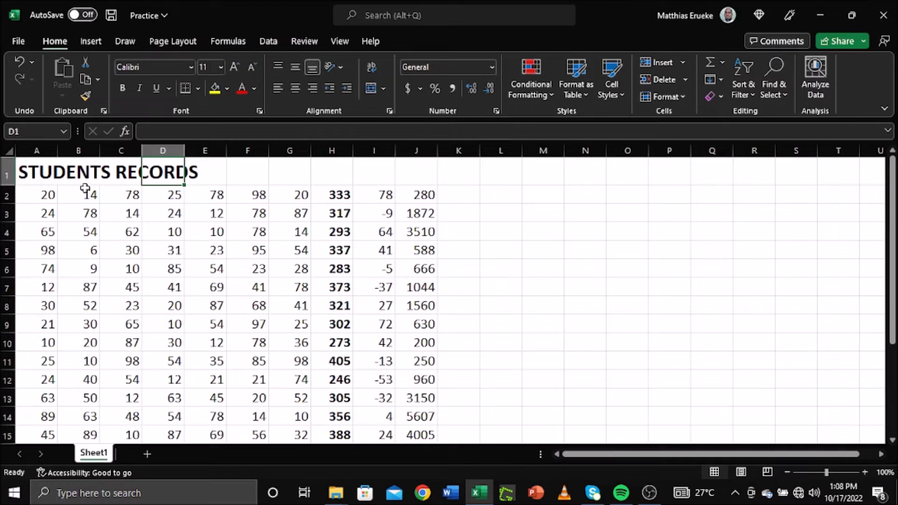
click(237, 269)
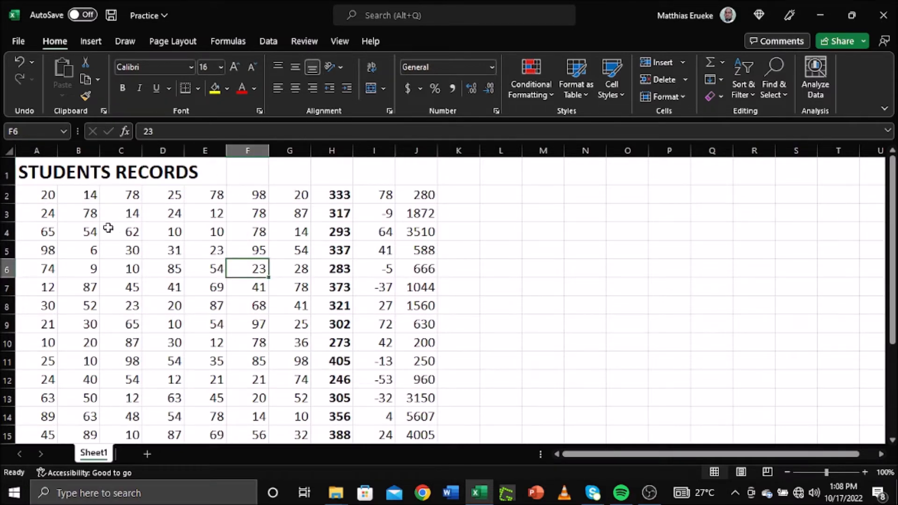
Step: Try to centre the title using cell A1 alone, and turn the centre alignment off again
click(32, 174)
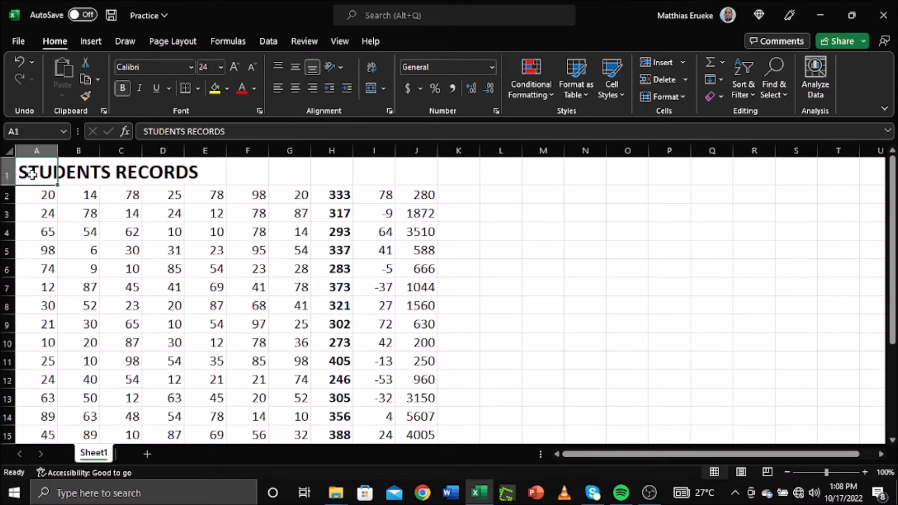
click(294, 88)
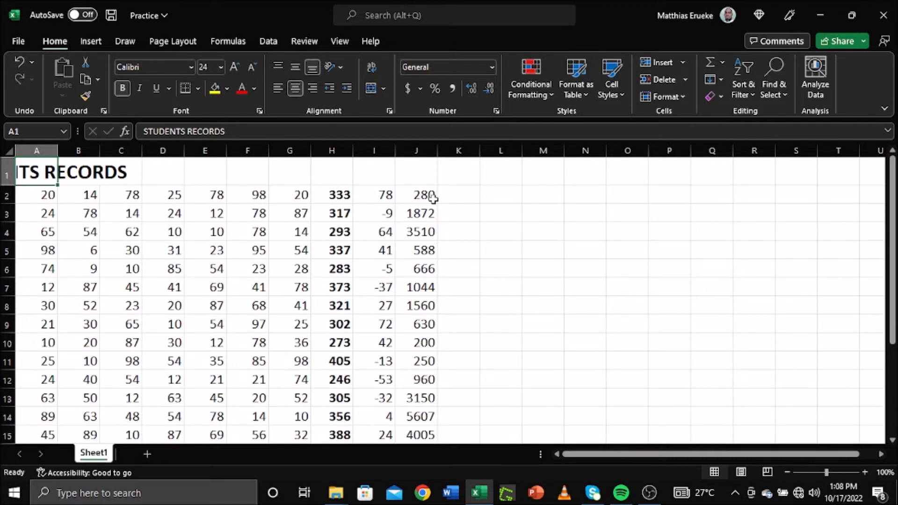
drag(51, 196, 347, 255)
click(234, 174)
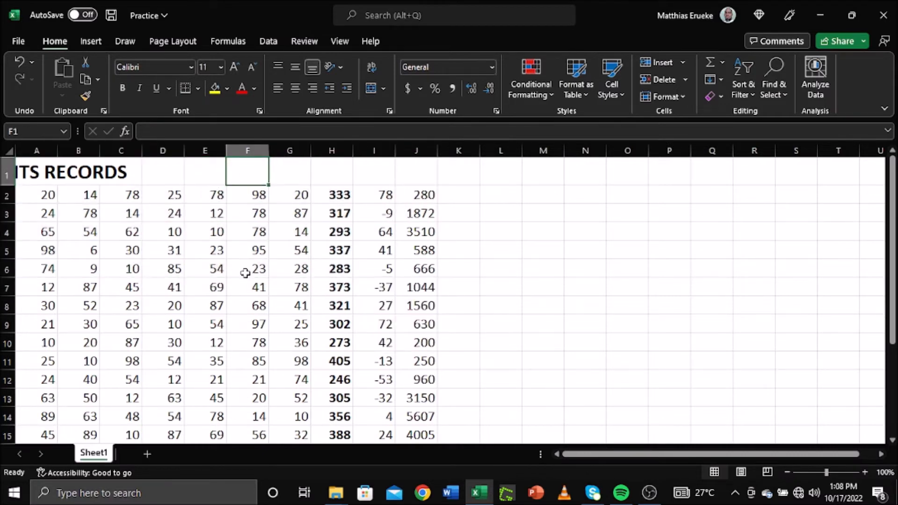
click(45, 176)
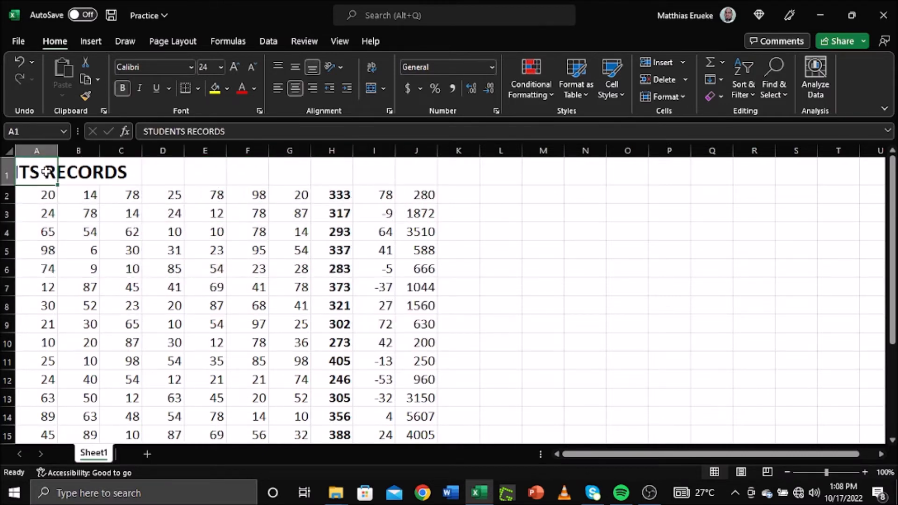
click(295, 86)
click(239, 303)
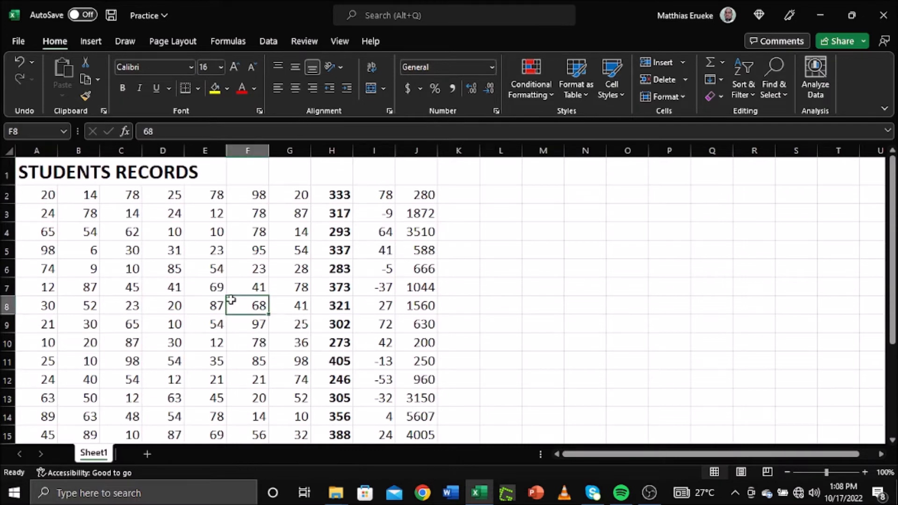
Step: Centre the title across cells A1 to J1 without merging, using the Center Across Selection horizontal alignment
drag(32, 172, 415, 178)
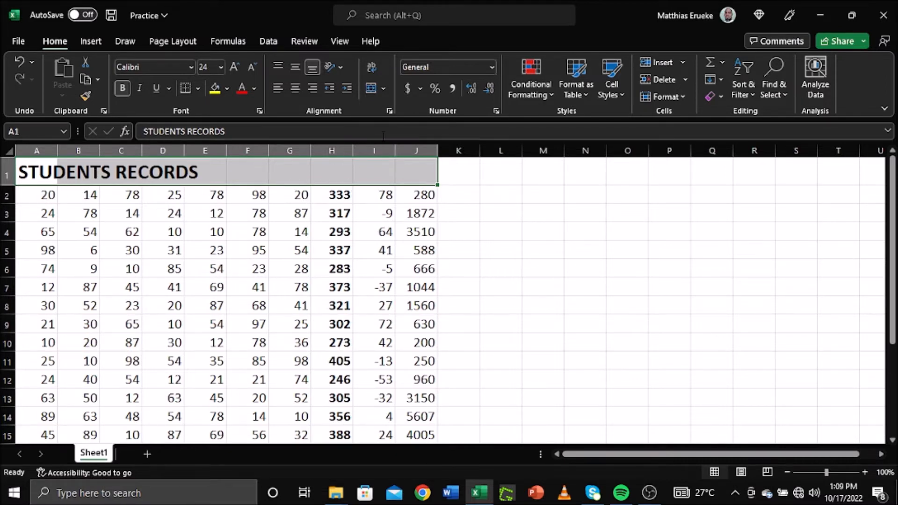
click(389, 111)
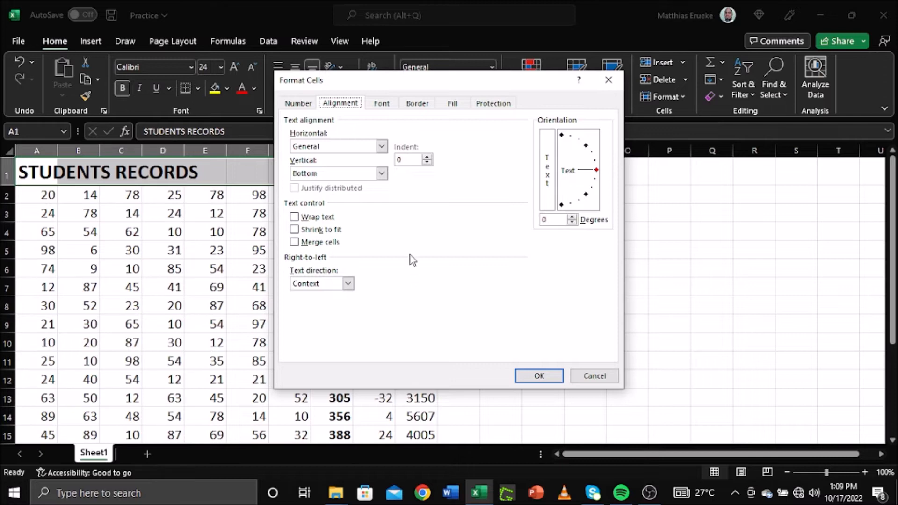
click(382, 146)
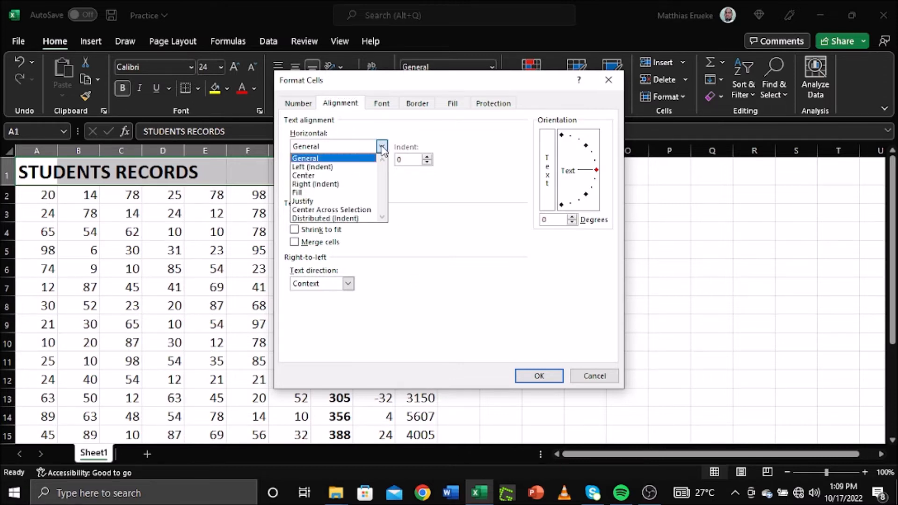
click(363, 211)
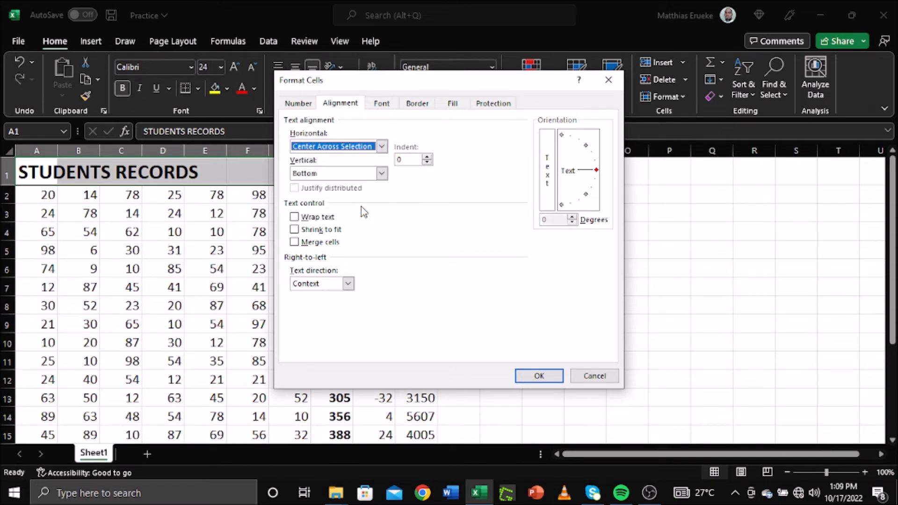
click(541, 376)
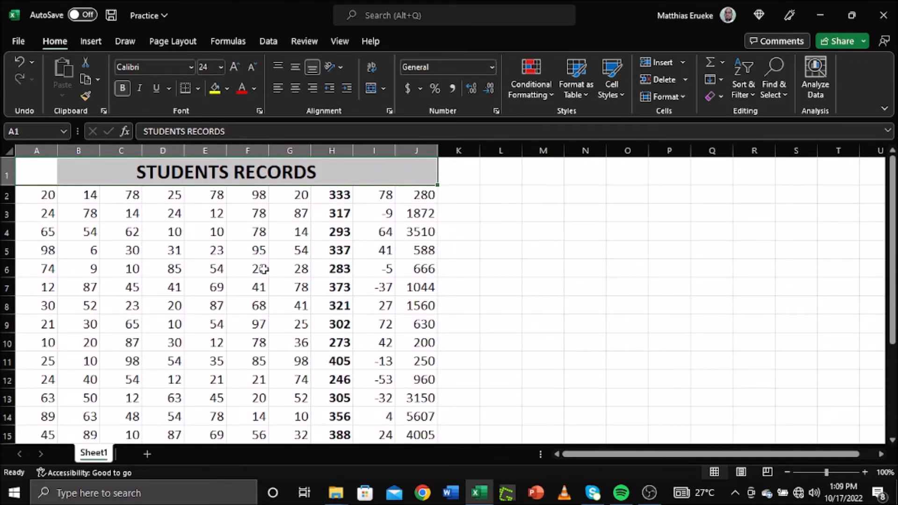
click(214, 251)
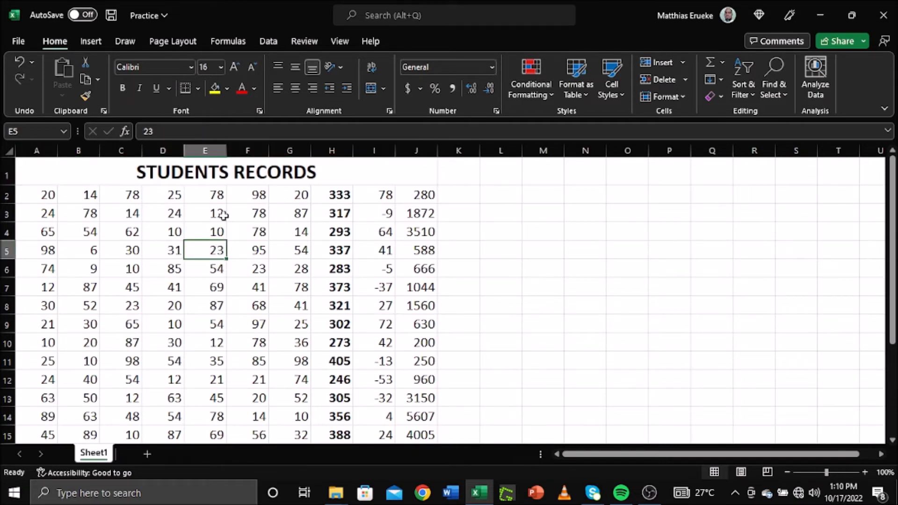
Step: Try to divide A1 by B1 in cell K2 with the formula =(A1/B1)
scroll(286, 321, down, 1)
scroll(287, 321, up, 1)
click(462, 201)
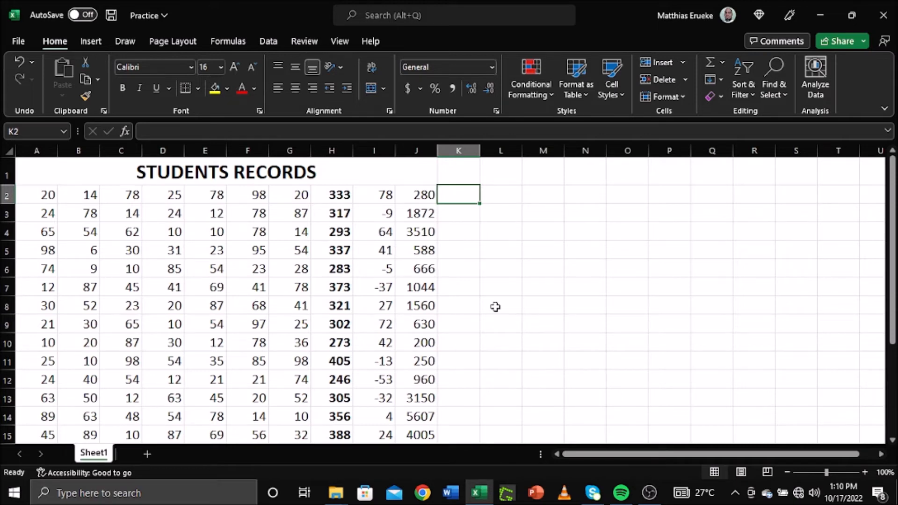
text(=()
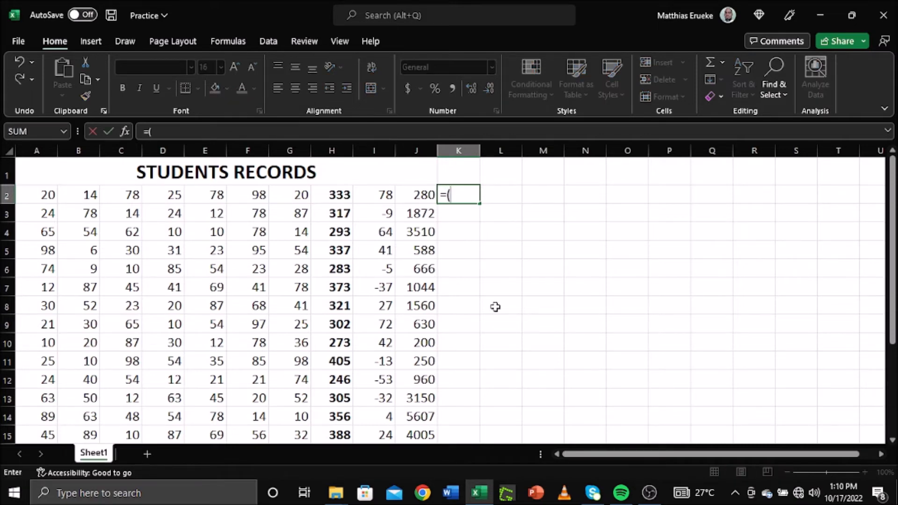
text(A1)
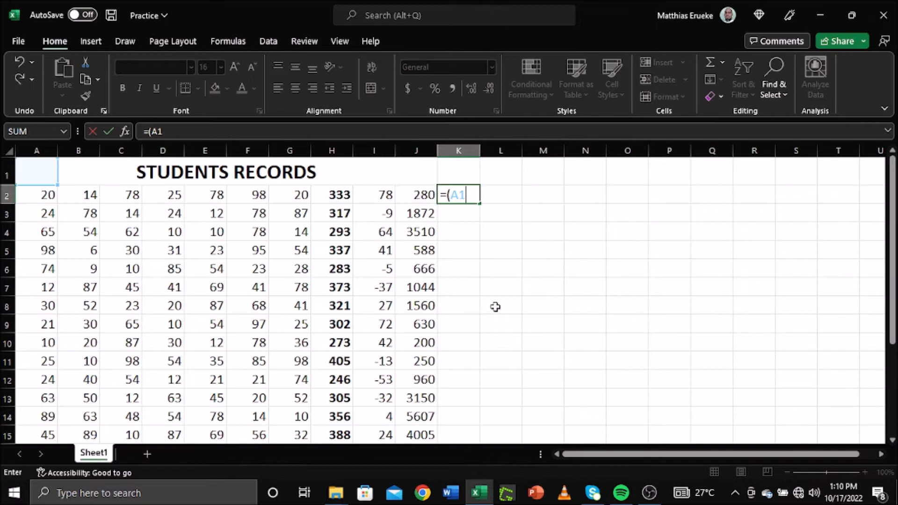
text(/B1)
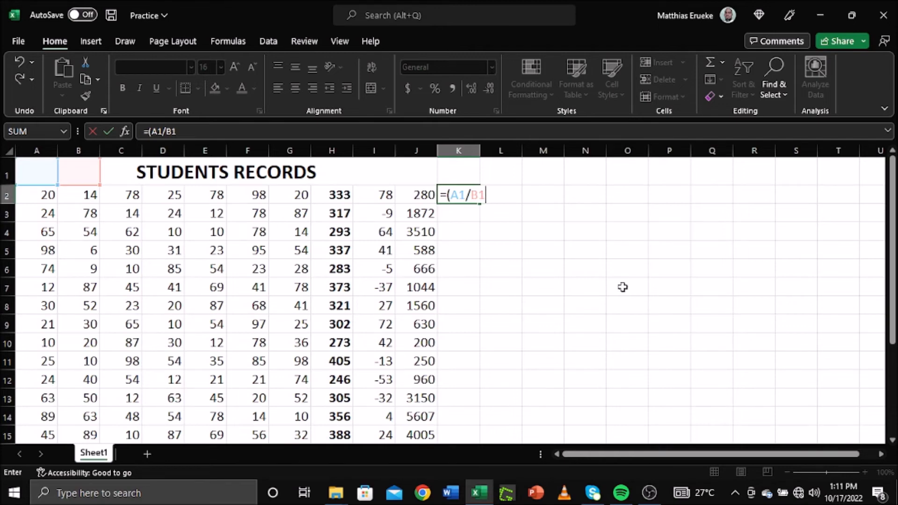
text())
key(Return)
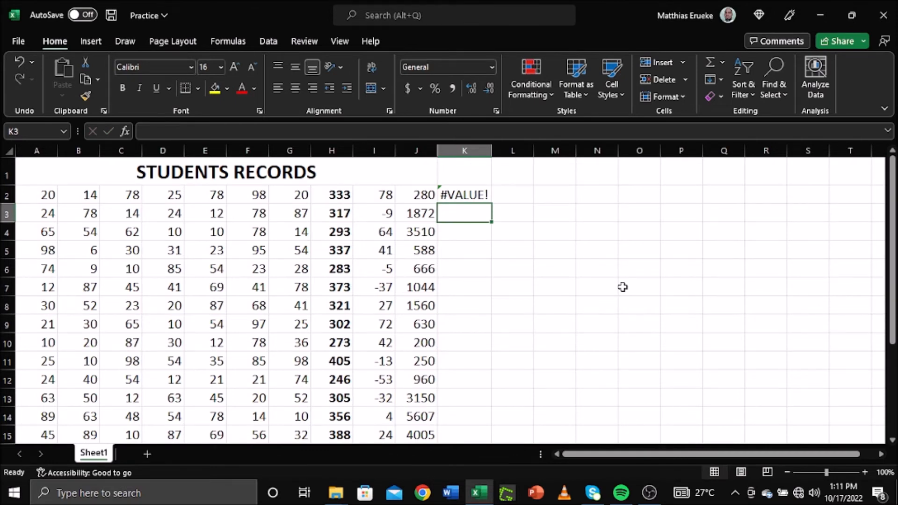
Step: Clear the A1/B1 division formula from cell K2
click(471, 195)
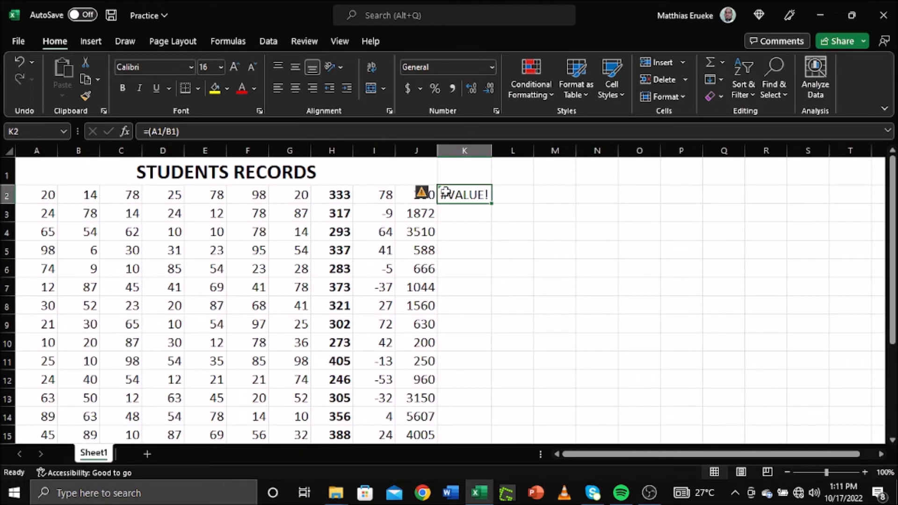
key(Delete)
click(489, 268)
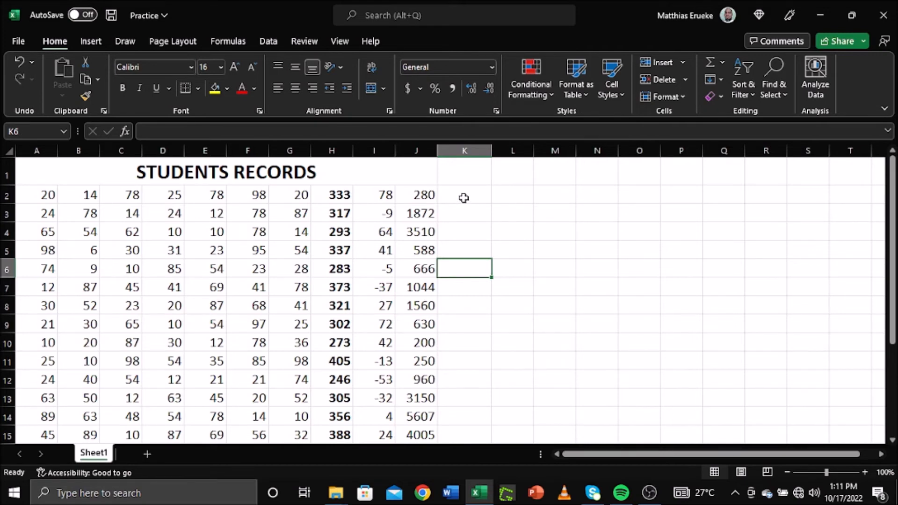
Step: Enter the formula =(A2/B2) in cell K2 to divide the first record's column A value by column B
click(463, 198)
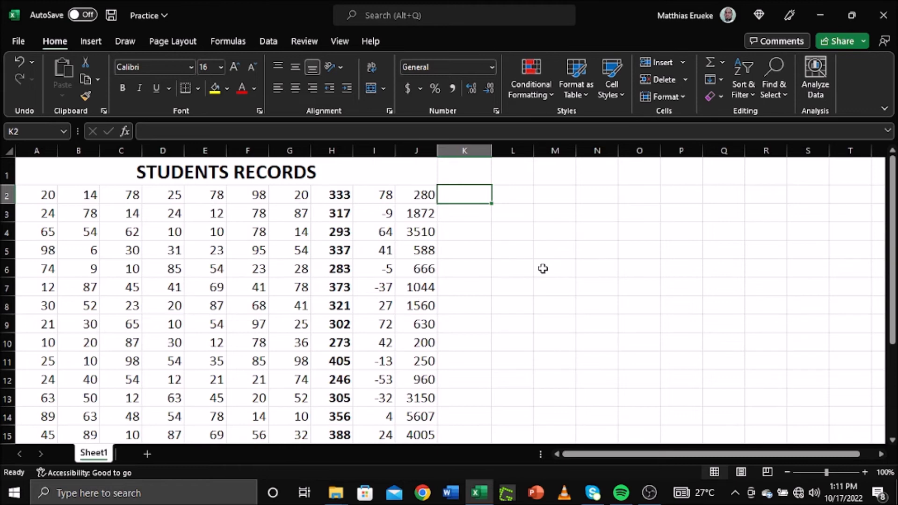
text(=)
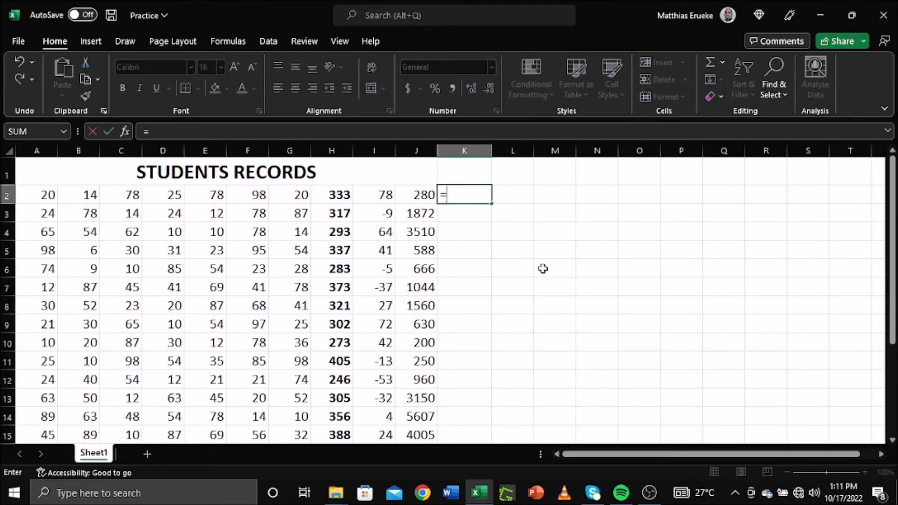
text(()
text(A2/)
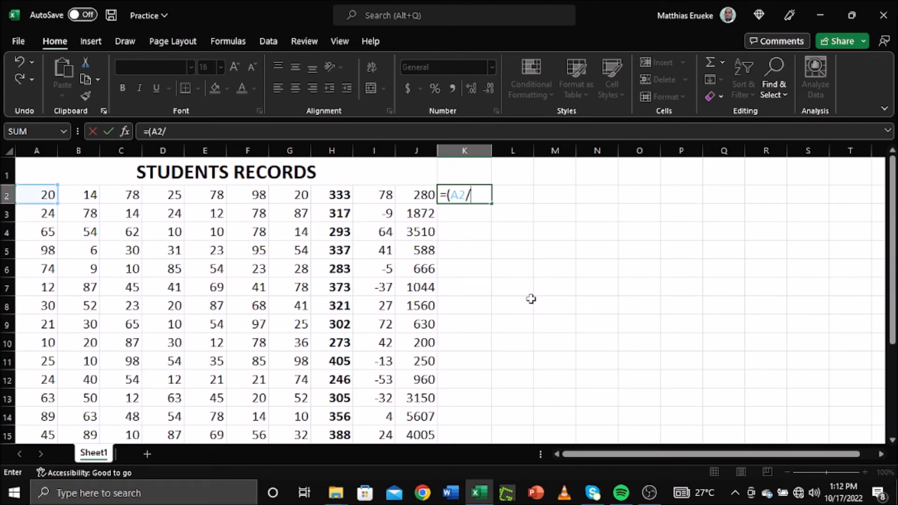
text(82)
key(BackSpace)
key(BackSpace)
text(B2)
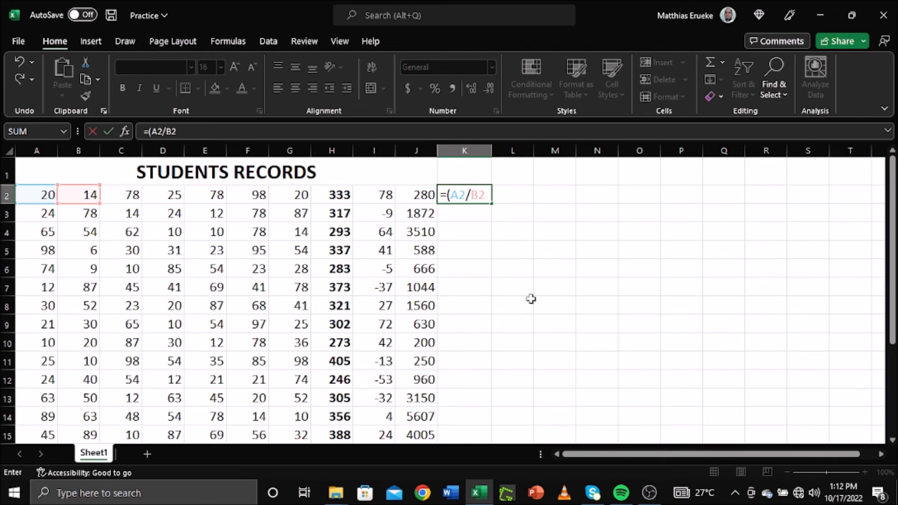
text())
key(Return)
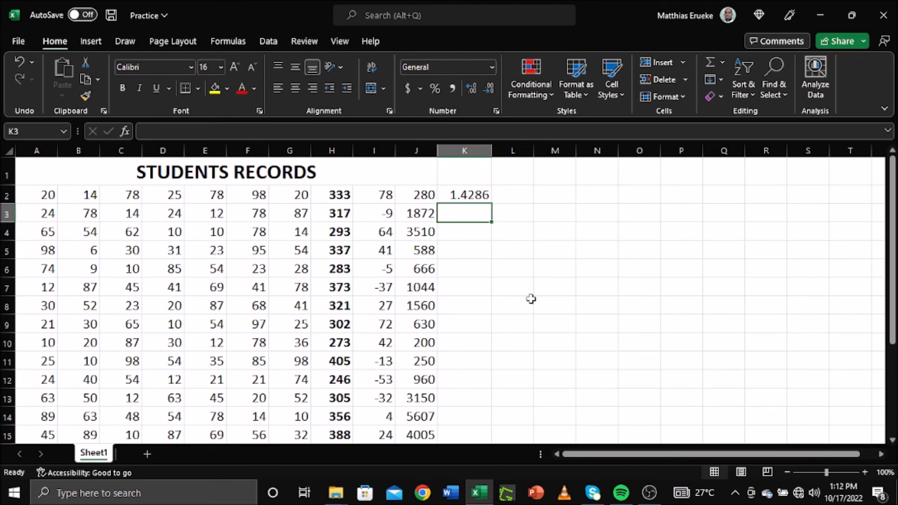
Step: Fill the division formula from cell K2 down column K to row 21
click(475, 196)
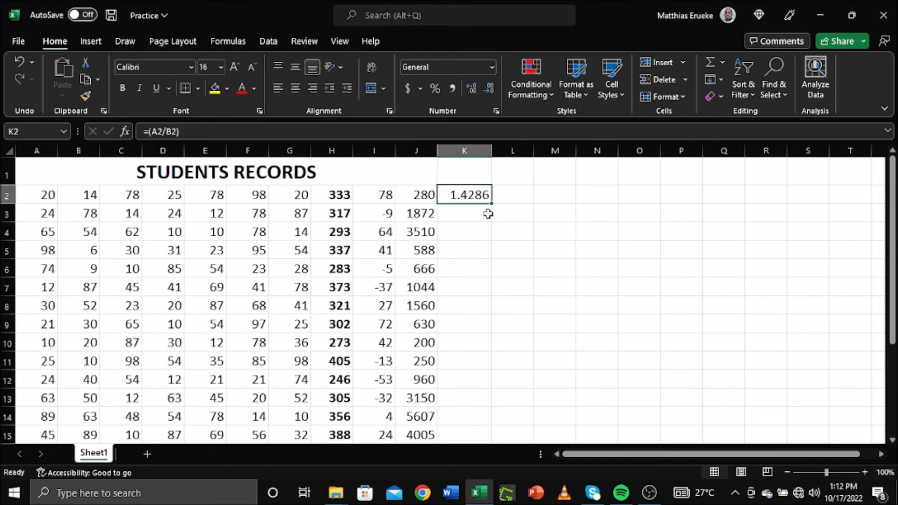
drag(491, 203, 497, 395)
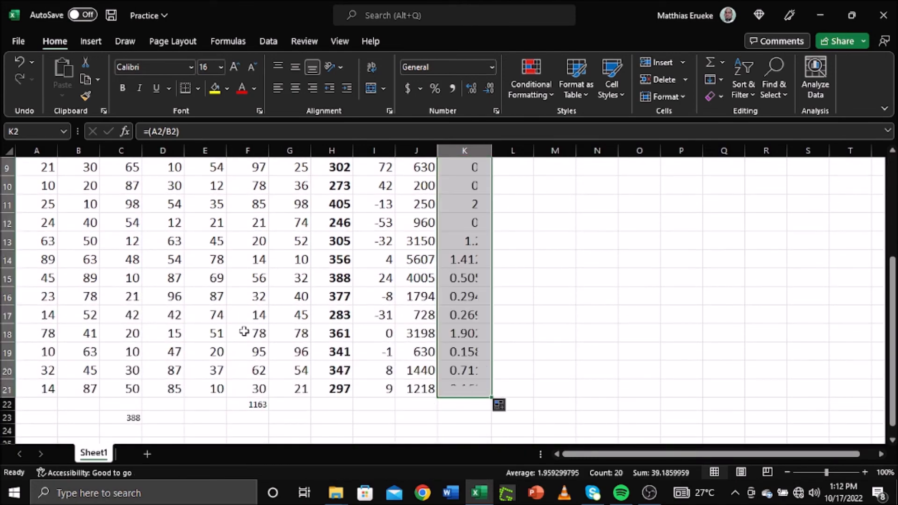
scroll(250, 332, up, 3)
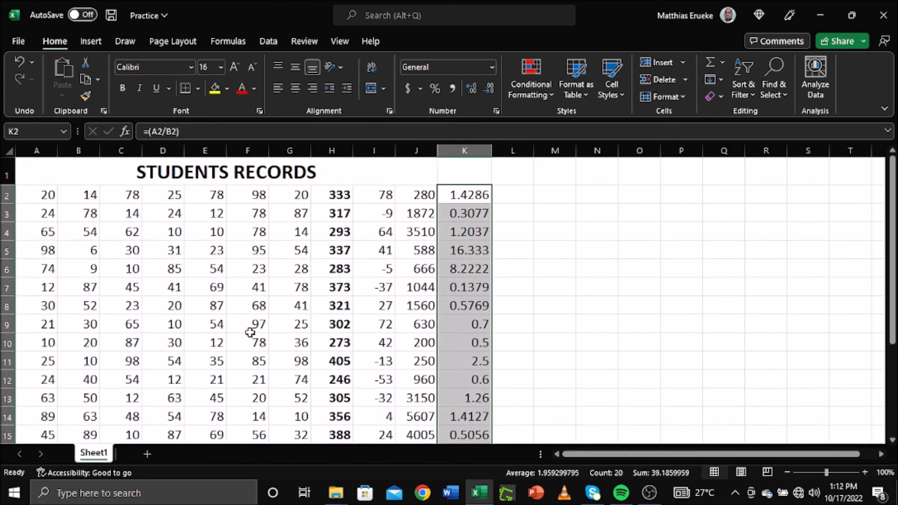
click(561, 284)
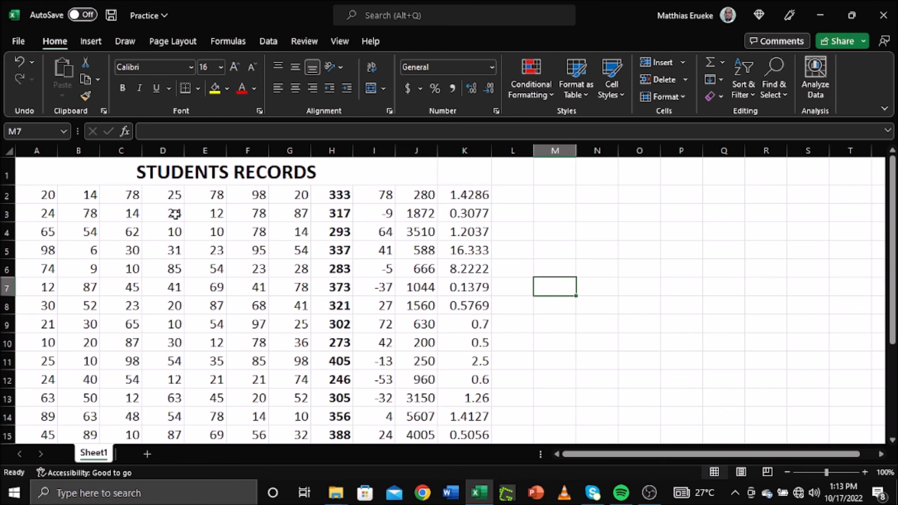
Step: Recentre the title across cells A1 to K1 with the Center Across Selection horizontal alignment
drag(49, 175, 456, 181)
click(496, 112)
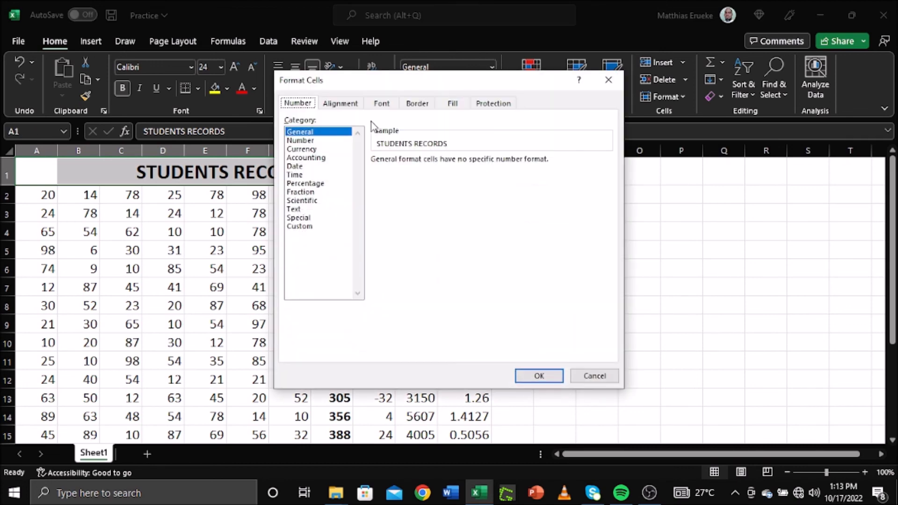
click(345, 105)
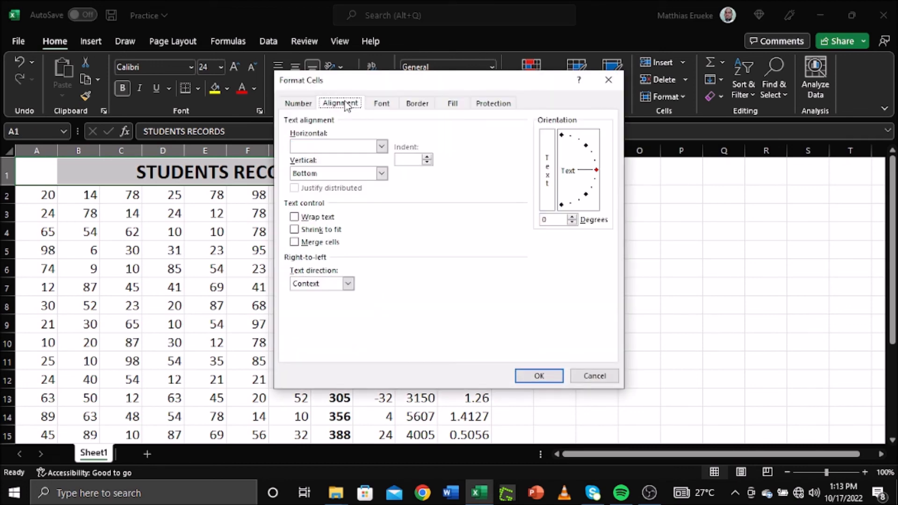
click(382, 147)
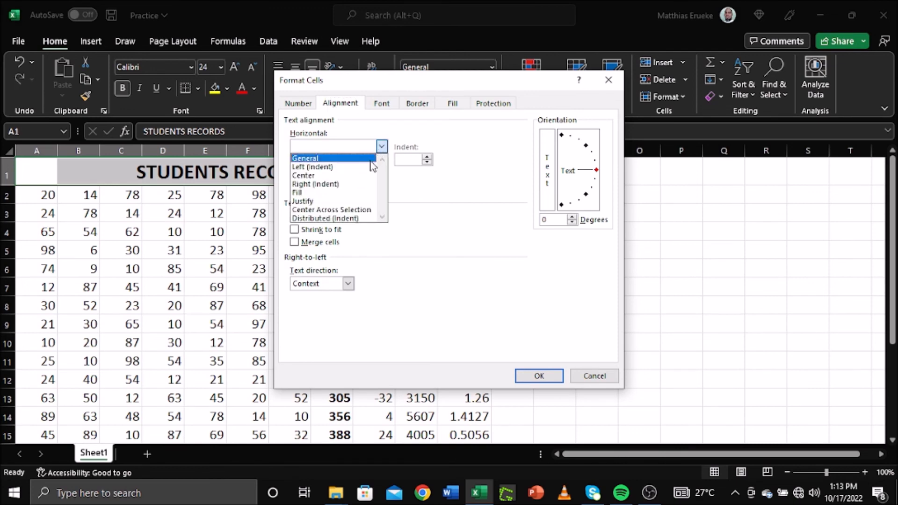
click(352, 210)
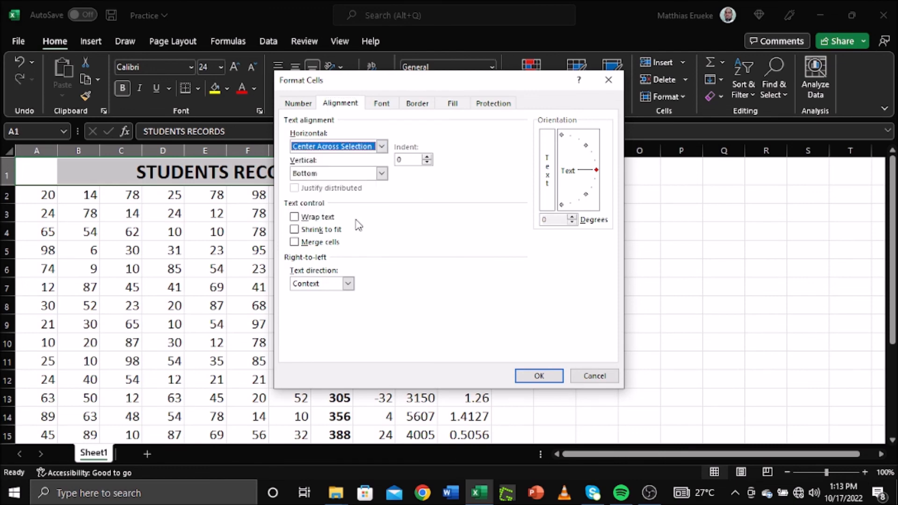
click(537, 376)
click(585, 321)
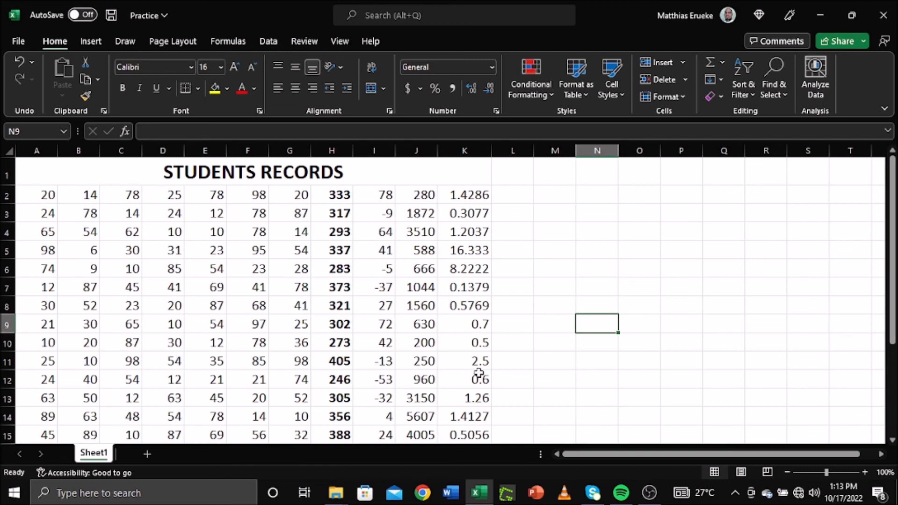
scroll(480, 373, down, 4)
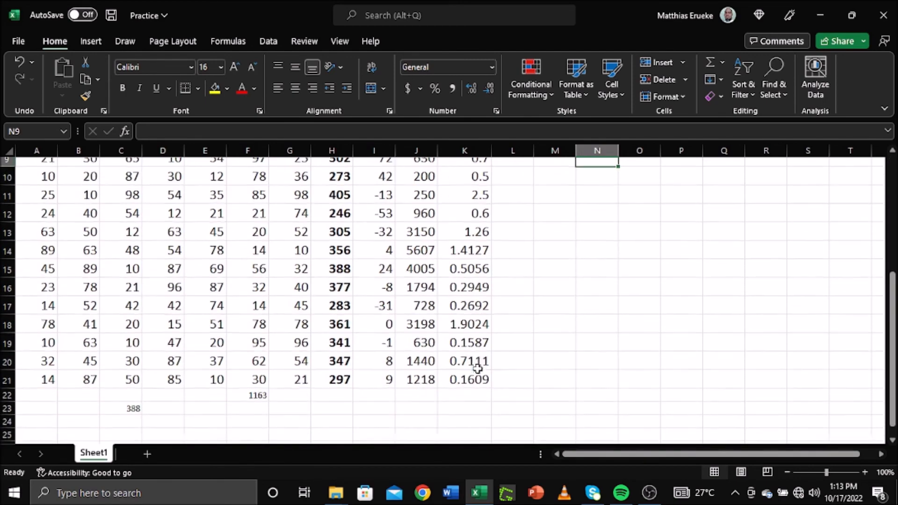
scroll(474, 368, up, 4)
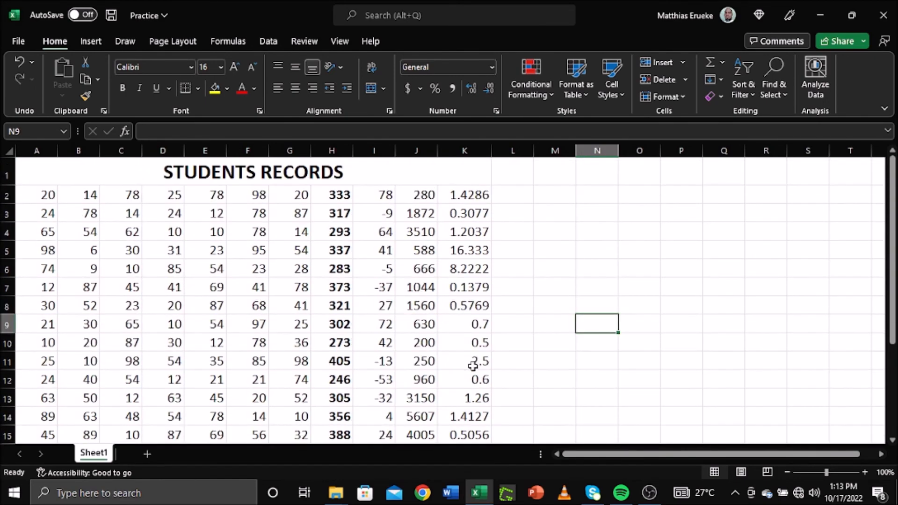